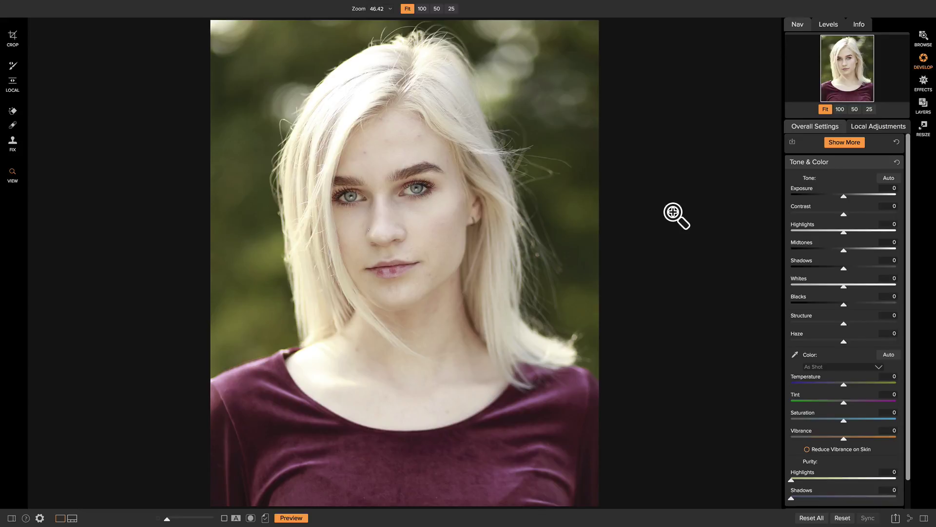
Step: Compare with the original, then raise Contrast to 17 and lower Blacks to -12
{"action": "key", "text": "backslash"}
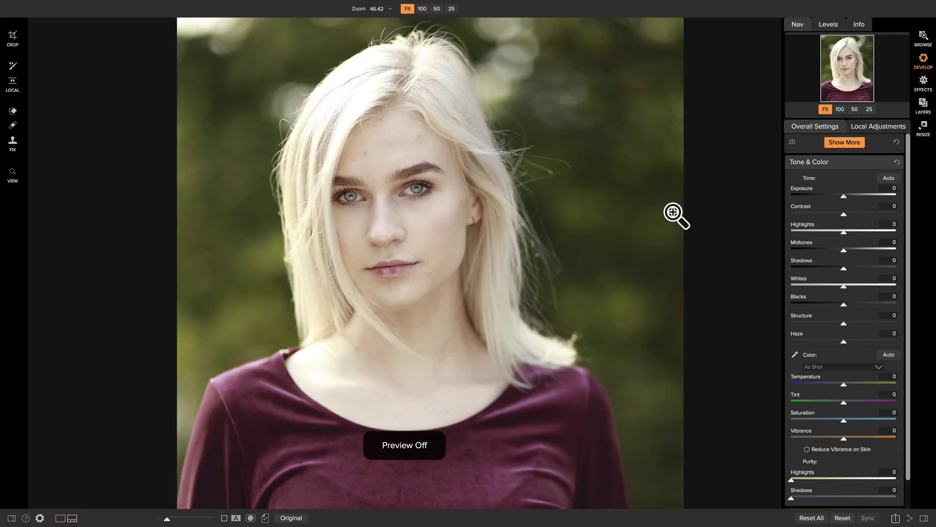
{"action": "key", "text": "backslash"}
{"action": "key", "text": "backslash"}
{"action": "key", "text": "backslash"}
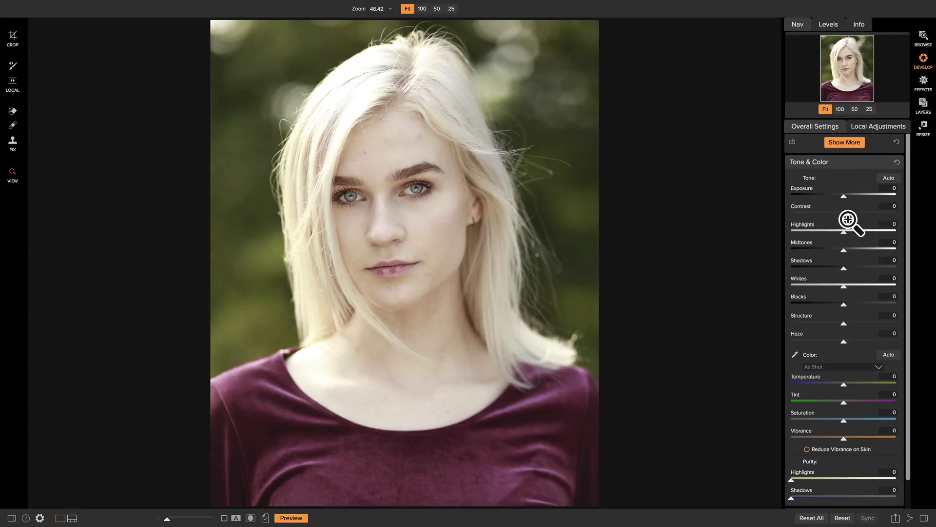
{"action": "left_click_drag", "start_coordinate": [844, 214], "coordinate": [853, 216]}
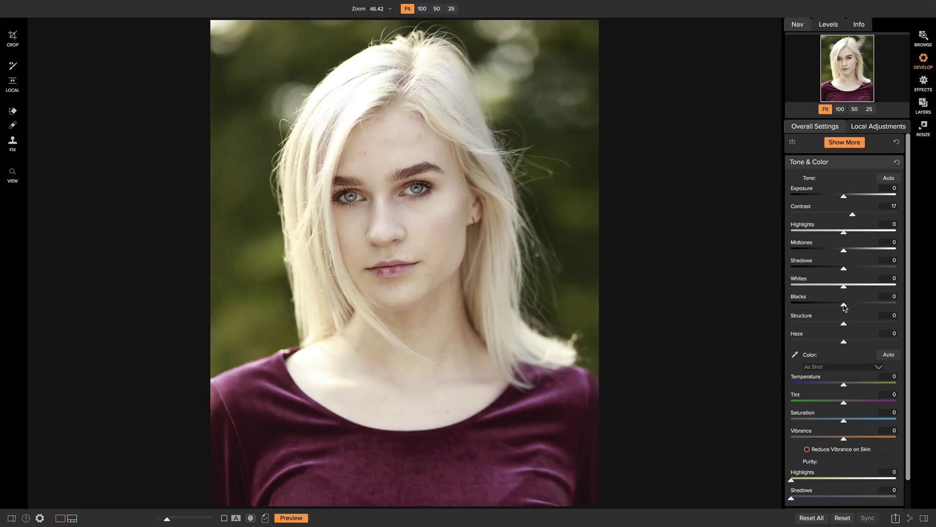
{"action": "left_click_drag", "start_coordinate": [845, 307], "coordinate": [839, 308]}
Step: Zoom to 100% on the forehead and pick the blemish-healing brush
{"action": "left_click", "coordinate": [379, 222]}
{"action": "left_click_drag", "start_coordinate": [420, 194], "coordinate": [420, 238]}
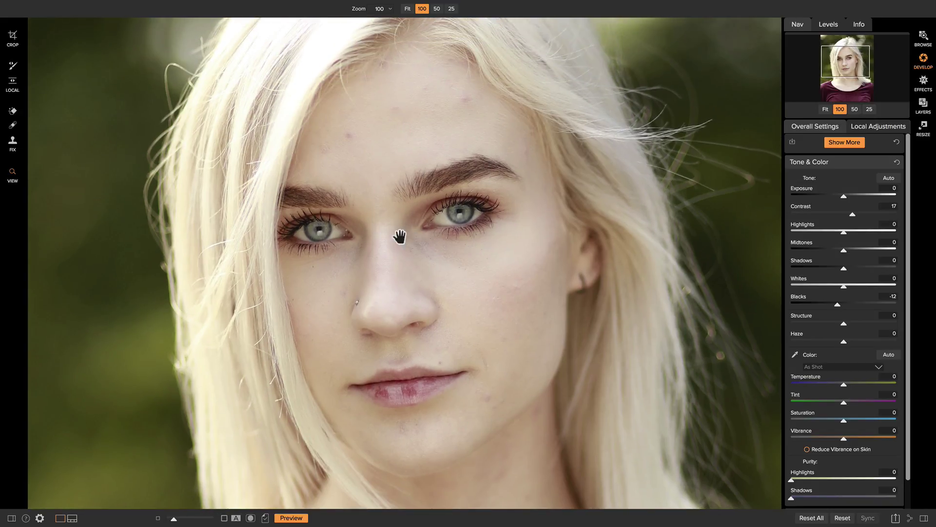
{"action": "left_click", "coordinate": [15, 127]}
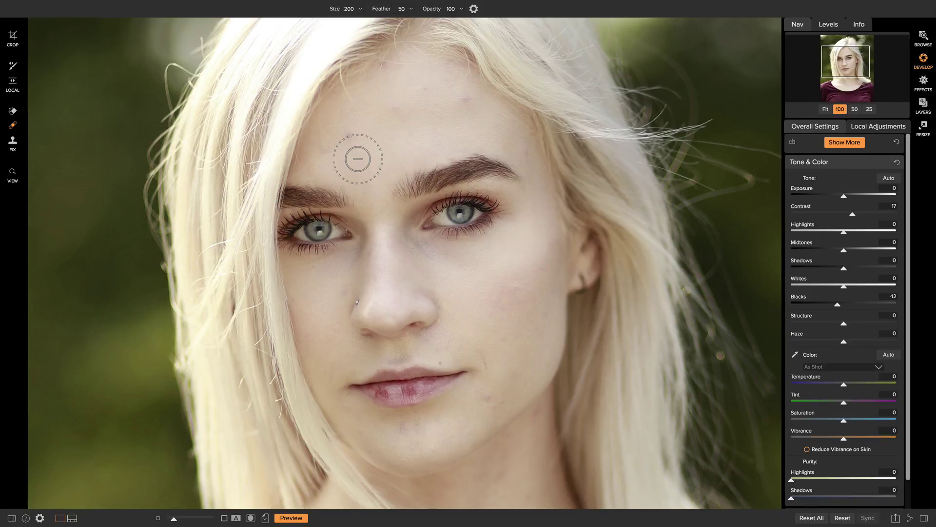
Step: Heal the cheek blemish, resizing the brush between 90 and 35 with the bracket keys
{"action": "key", "text": "bracketleft"}
{"action": "key", "text": "bracketleft"}
{"action": "key", "text": "bracketleft"}
{"action": "key", "text": "bracketleft"}
{"action": "key", "text": "bracketleft"}
{"action": "key", "text": "bracketleft"}
{"action": "key", "text": "bracketleft"}
{"action": "left_click_drag", "start_coordinate": [485, 357], "coordinate": [485, 370]}
{"action": "key", "text": "bracketleft"}
{"action": "key", "text": "bracketleft"}
{"action": "key", "text": "bracketright"}
{"action": "key", "text": "bracketright"}
{"action": "key", "text": "bracketright"}
{"action": "key", "text": "bracketright"}
{"action": "key", "text": "bracketright"}
{"action": "key", "text": "bracketleft"}
{"action": "key", "text": "bracketleft"}
{"action": "key", "text": "bracketright"}
{"action": "key", "text": "bracketright"}
{"action": "key", "text": "bracketright"}
{"action": "key", "text": "bracketleft"}
{"action": "key", "text": "bracketleft"}
{"action": "key", "text": "bracketleft"}
{"action": "key", "text": "bracketleft"}
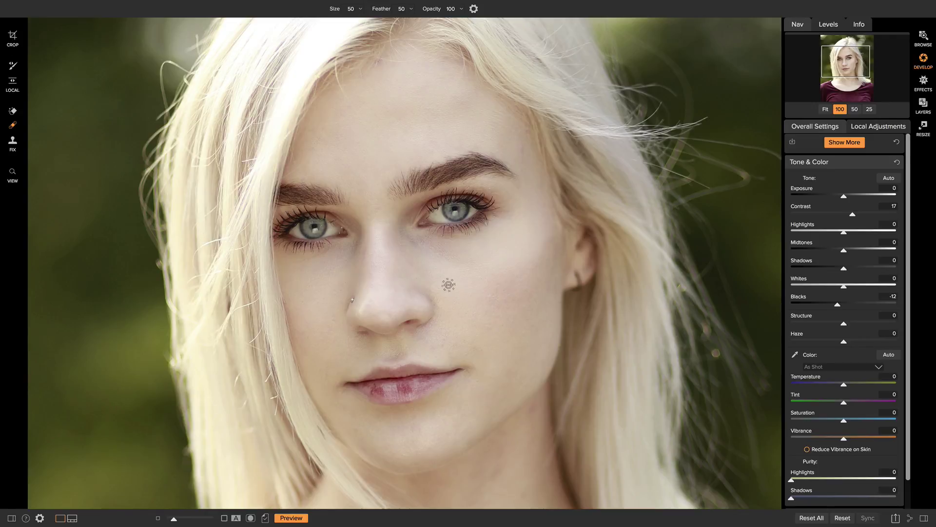
Step: With the Retouch brush, clone clean lip texture over the red patches on the lower lip
{"action": "left_click", "coordinate": [6, 140]}
{"action": "left_click_drag", "start_coordinate": [383, 391], "coordinate": [425, 385]}
{"action": "left_click", "coordinate": [425, 385], "text": "alt"}
{"action": "left_click_drag", "start_coordinate": [399, 388], "coordinate": [411, 390]}
Step: Clone over the remaining dry lip patch from a cleaner source, then fit the photo to view
{"action": "left_click", "coordinate": [398, 392], "text": "alt"}
{"action": "left_click", "coordinate": [386, 397], "text": "alt"}
{"action": "left_click_drag", "start_coordinate": [376, 390], "coordinate": [374, 386]}
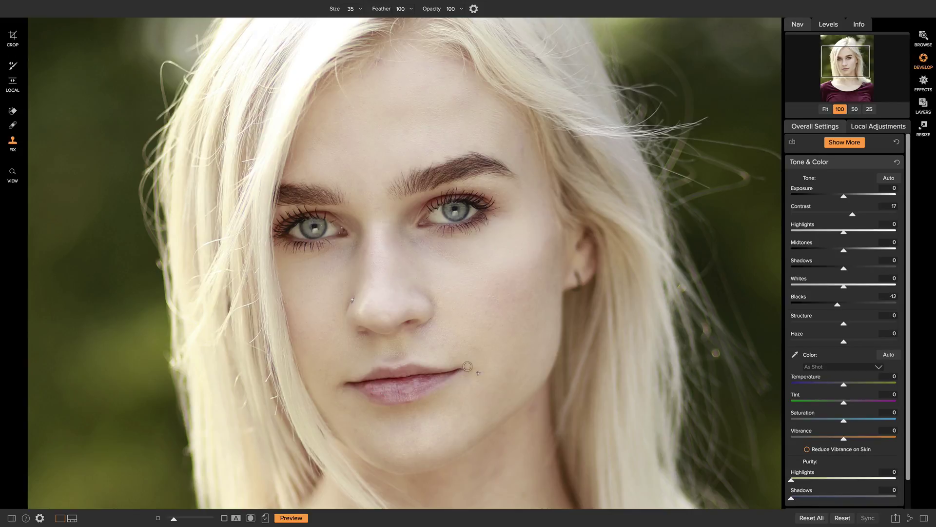
{"action": "key", "text": "z"}
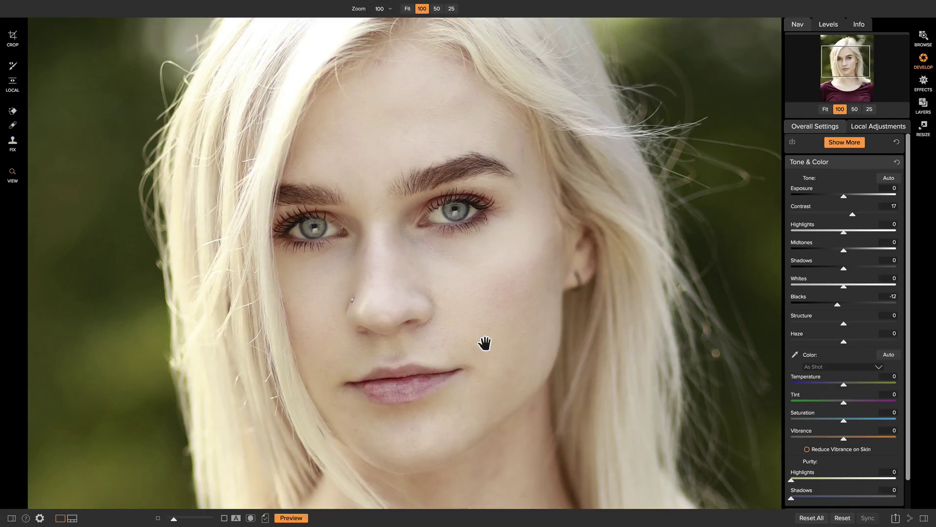
{"action": "key", "text": "ctrl+0"}
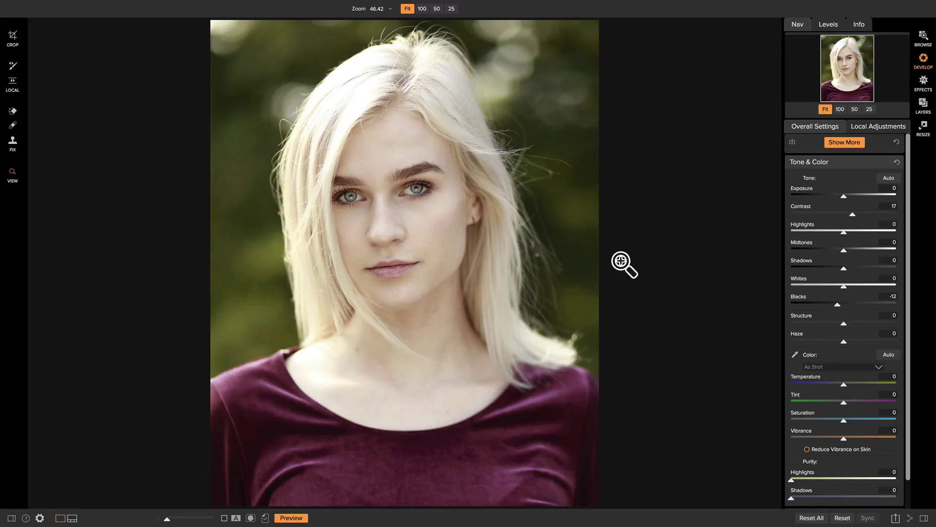
Step: In Effects, add a new Skin Retouching filter
{"action": "left_click", "coordinate": [923, 82]}
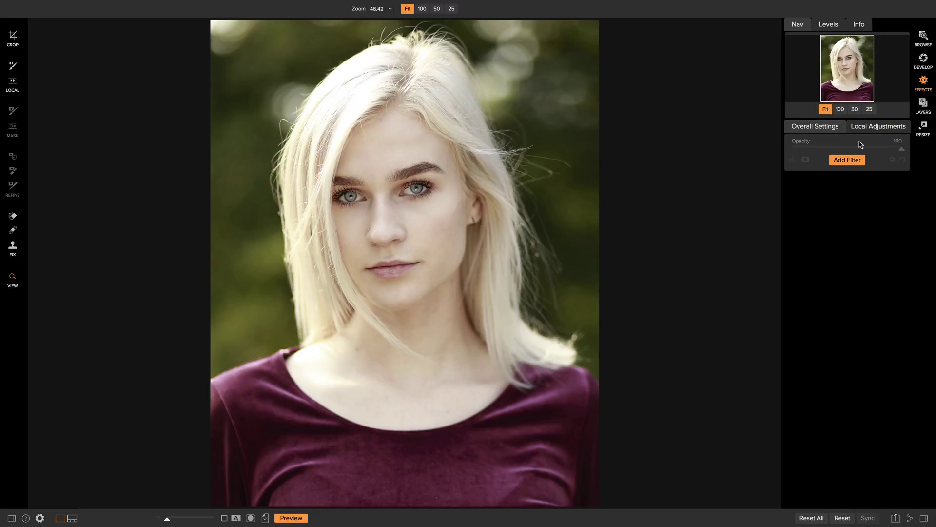
{"action": "left_click", "coordinate": [853, 161]}
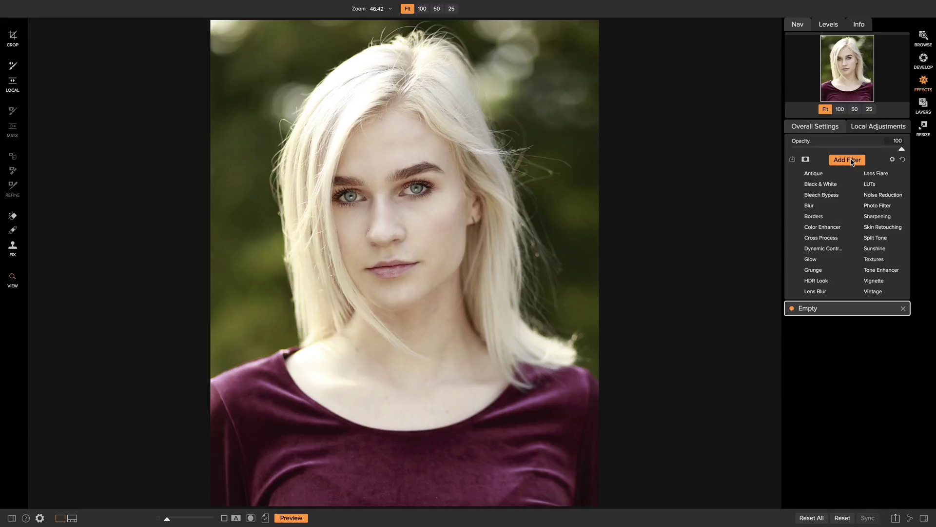
{"action": "left_click", "coordinate": [883, 228]}
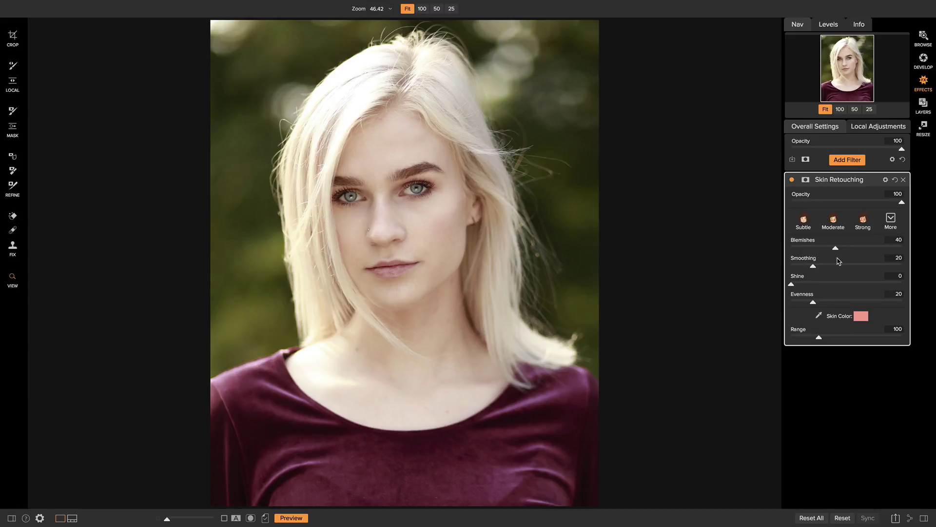
Step: Zoom to 100% on the face, apply the Strong preset and sample skin colour from the cheek
{"action": "left_click", "coordinate": [399, 208]}
{"action": "left_click_drag", "start_coordinate": [401, 194], "coordinate": [401, 224]}
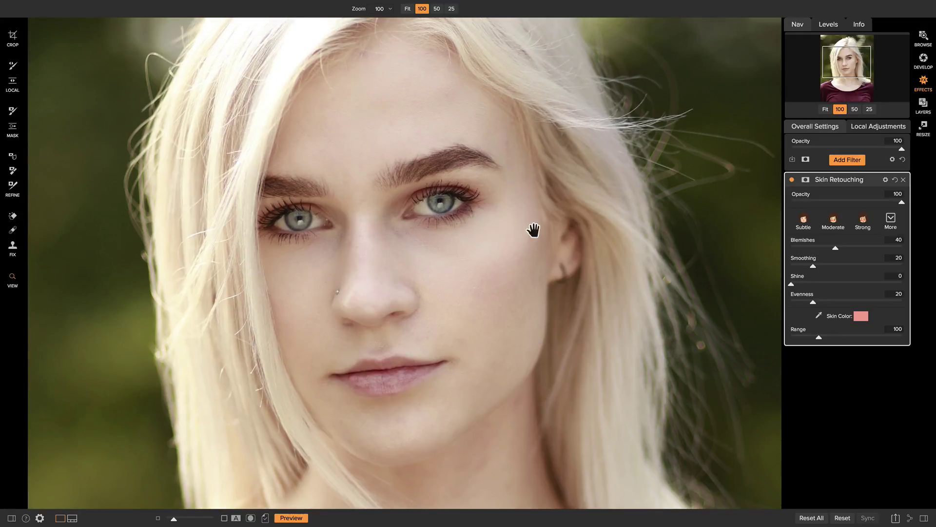
{"action": "left_click", "coordinate": [863, 223]}
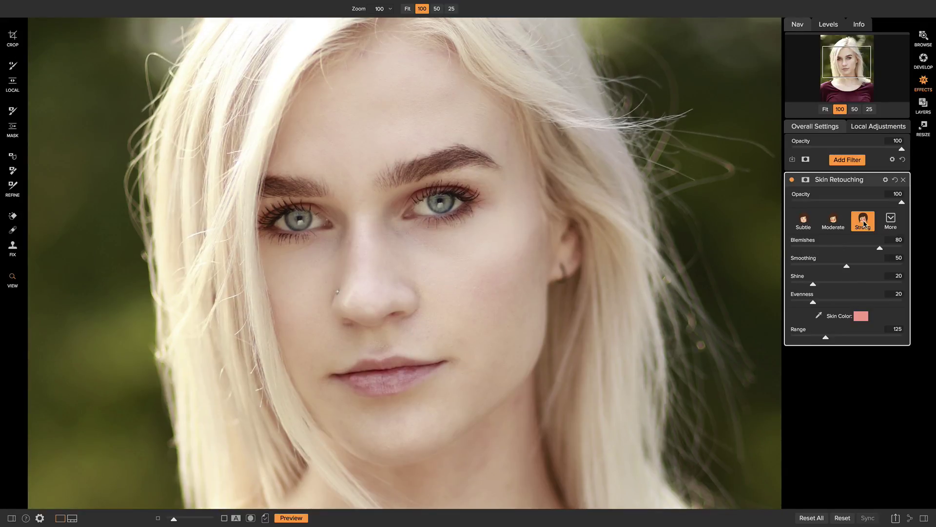
{"action": "left_click", "coordinate": [823, 316]}
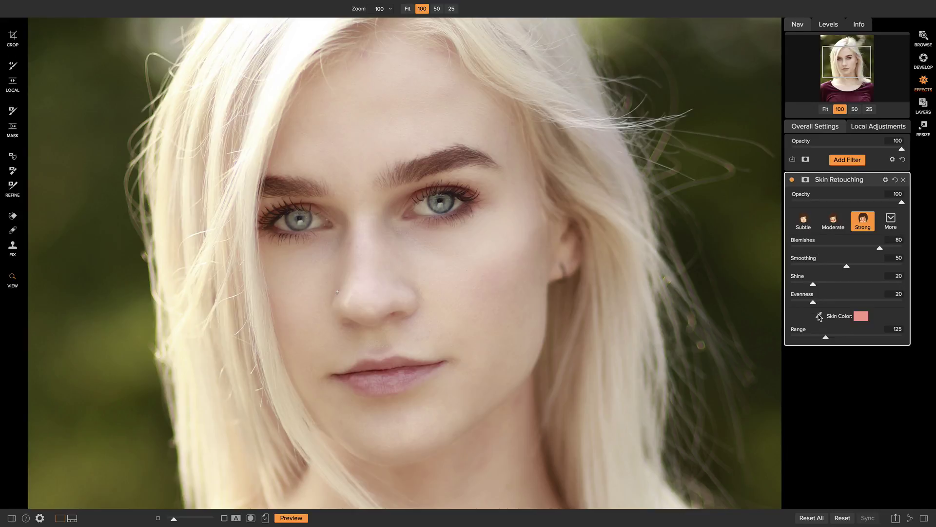
{"action": "left_click", "coordinate": [489, 279]}
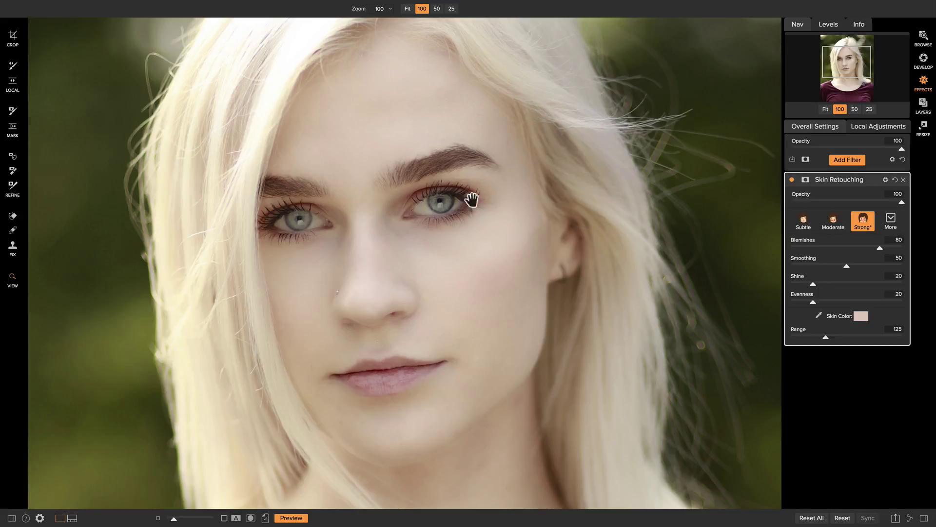
Step: Invert the Skin Retouching mask, paint it onto the skin, and toggle the filter to compare
{"action": "left_click", "coordinate": [807, 181]}
{"action": "left_click", "coordinate": [836, 218]}
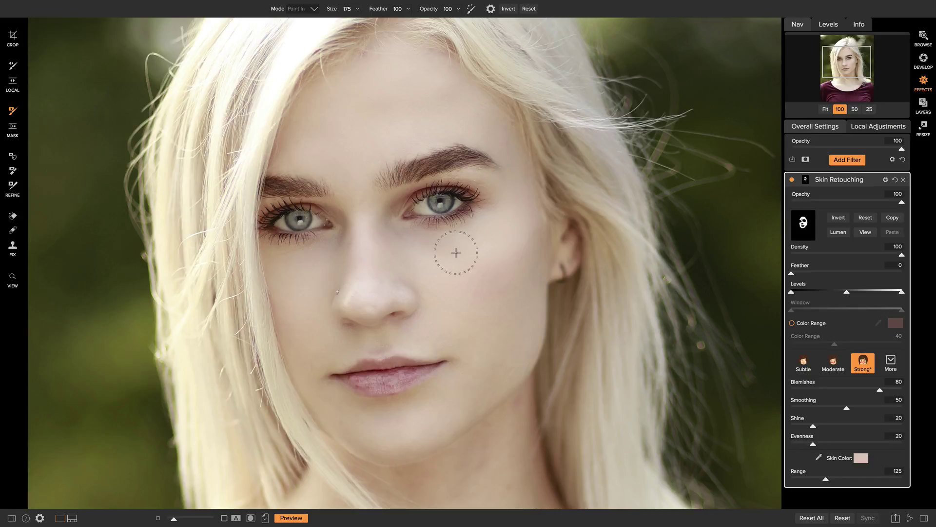
{"action": "left_click", "coordinate": [792, 180]}
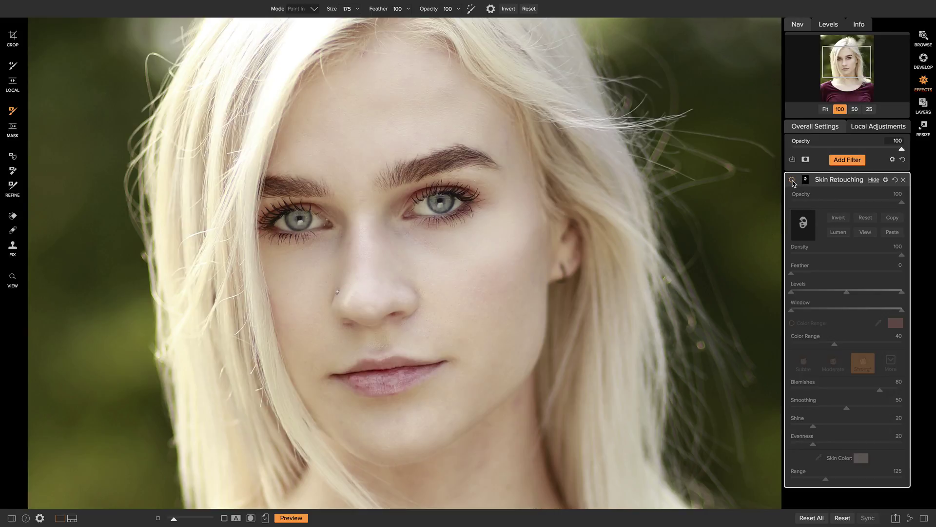
{"action": "left_click", "coordinate": [792, 180]}
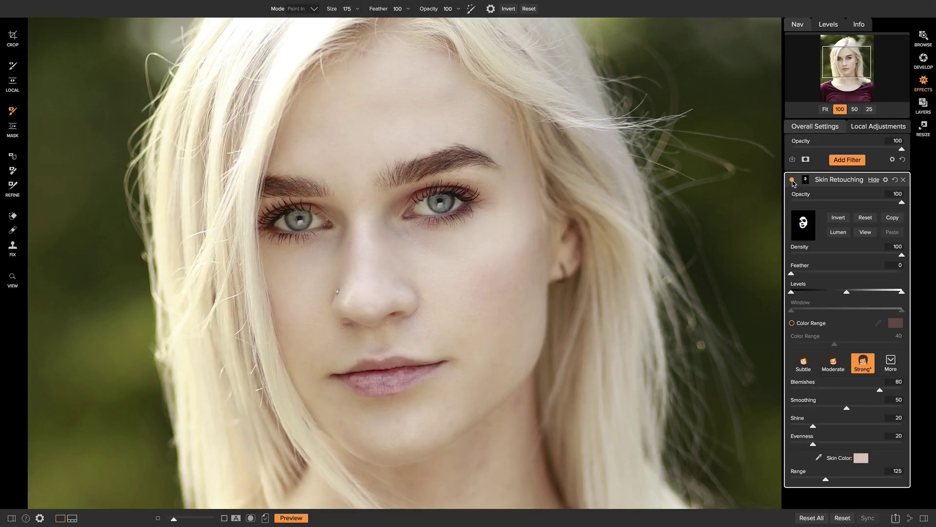
{"action": "left_click", "coordinate": [793, 180]}
{"action": "left_click", "coordinate": [792, 180]}
Step: Fit the photo in view and compare the retouched portrait with the original
{"action": "key", "text": "z"}
{"action": "key", "text": "ctrl+0"}
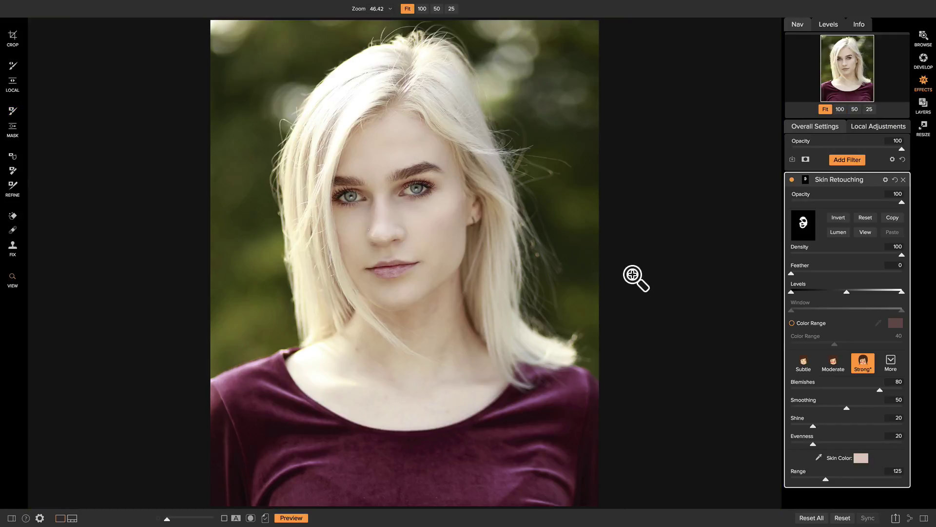
{"action": "key", "text": "backslash"}
{"action": "key", "text": "backslash"}
{"action": "key", "text": "backslash"}
{"action": "key", "text": "backslash"}
{"action": "key", "text": "backslash"}
{"action": "key", "text": "backslash"}
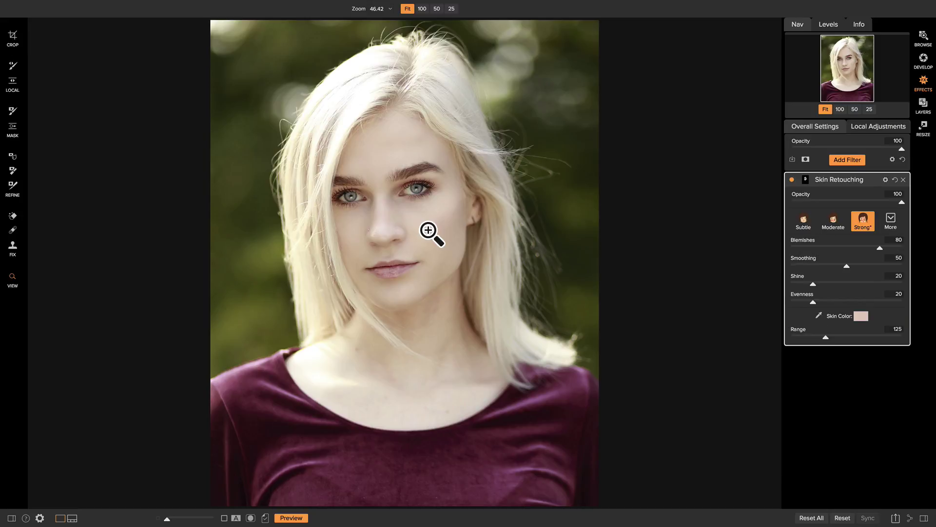
Step: Replace the Skin Retouching filter with a Blur filter at Amount 2, then zoom to 100% on the nose
{"action": "left_click", "coordinate": [904, 180]}
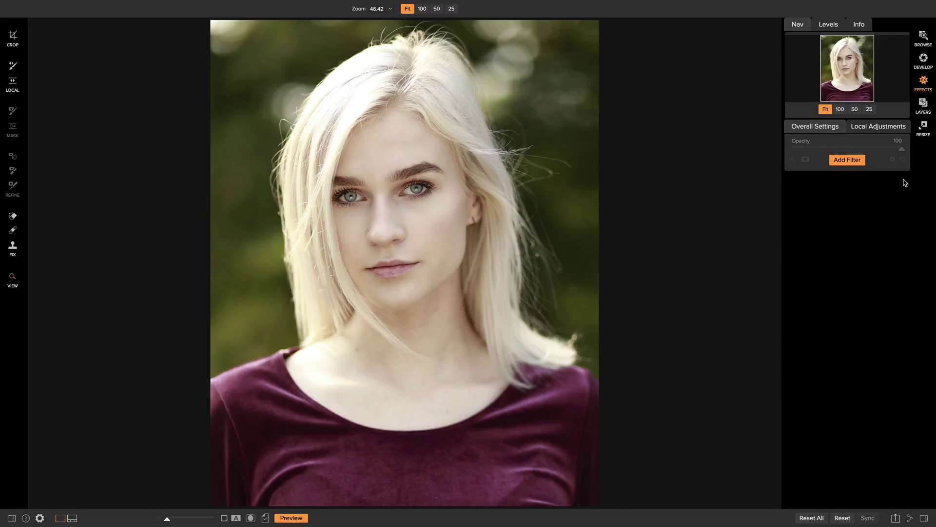
{"action": "left_click", "coordinate": [852, 161]}
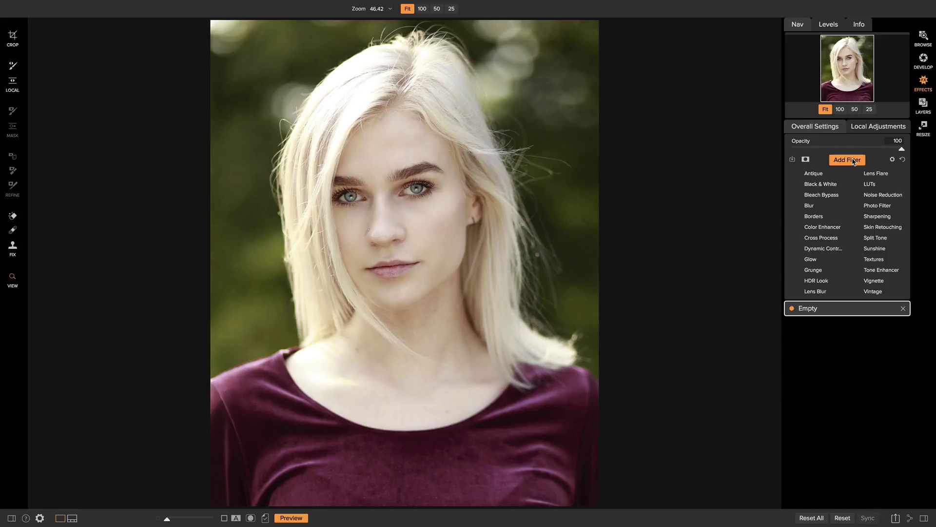
{"action": "left_click", "coordinate": [809, 205]}
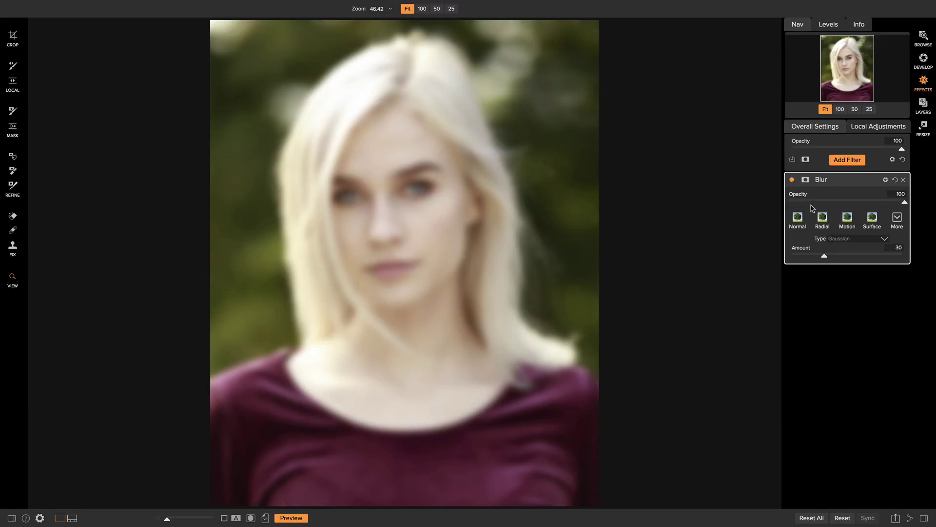
{"action": "left_click_drag", "start_coordinate": [825, 259], "coordinate": [793, 258]}
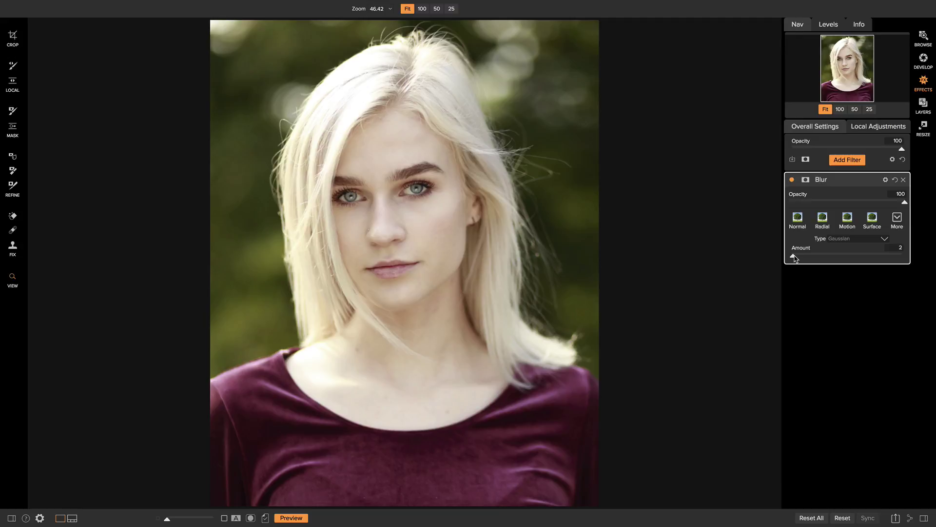
{"action": "left_click", "coordinate": [388, 210]}
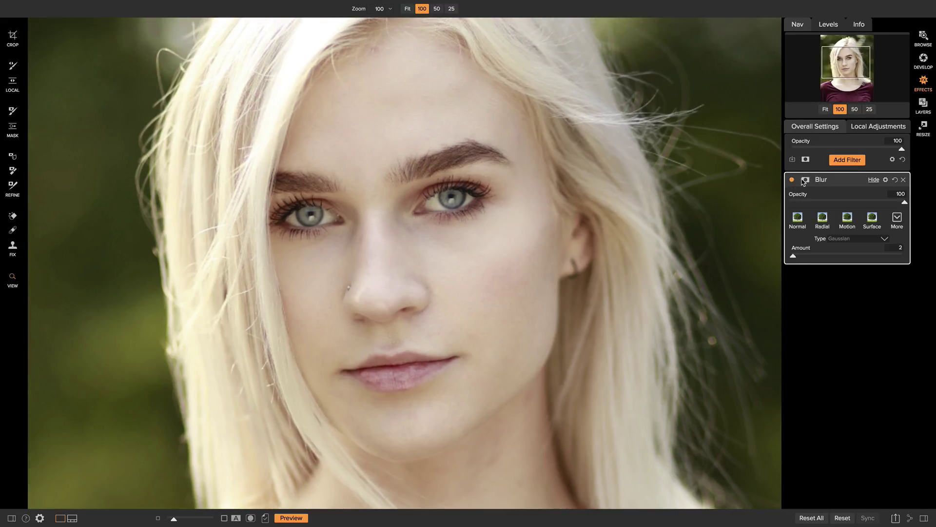
Step: Invert the Blur mask, paint it onto the facial skin, toggle Blur to compare, and restore opacity to 100
{"action": "left_click", "coordinate": [806, 180]}
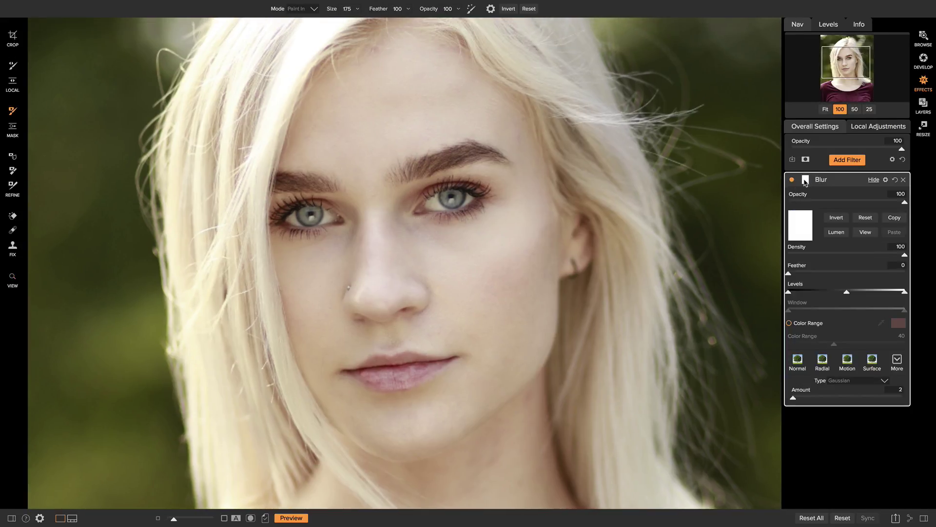
{"action": "left_click", "coordinate": [830, 219]}
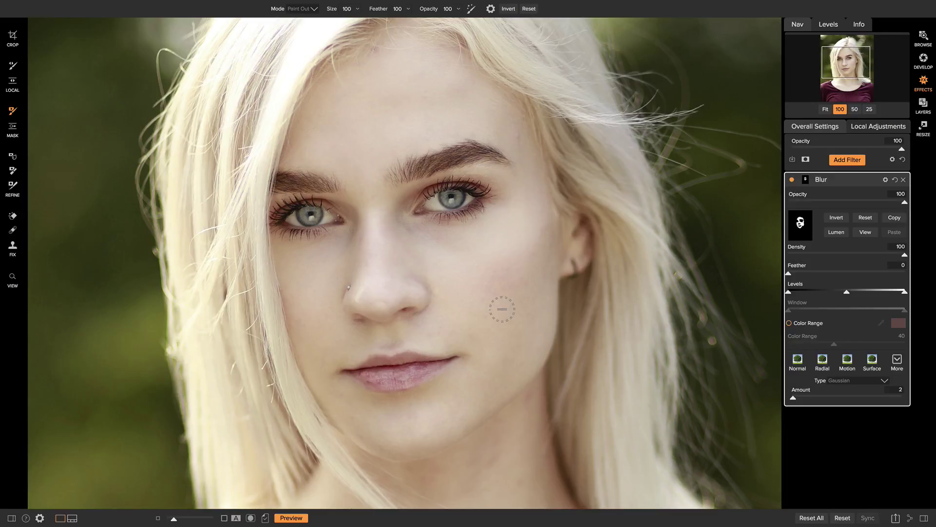
{"action": "left_click", "coordinate": [792, 180]}
{"action": "left_click", "coordinate": [792, 180]}
{"action": "left_click", "coordinate": [792, 179]}
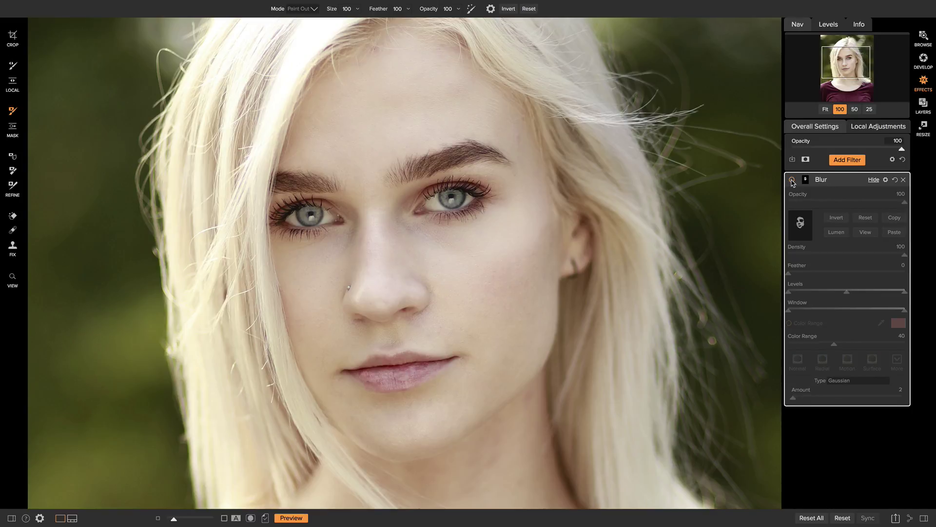
{"action": "left_click", "coordinate": [791, 180]}
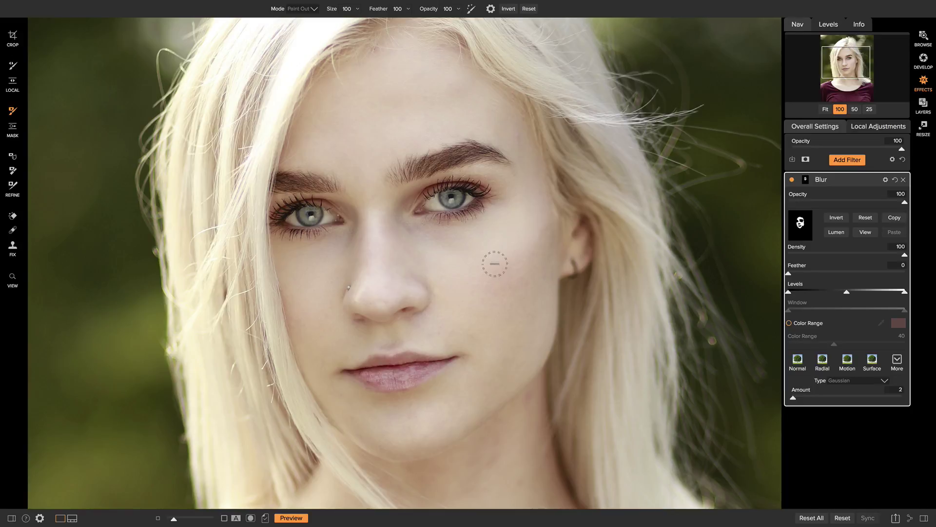
{"action": "mouse_move", "coordinate": [906, 205]}
{"action": "left_mouse_down"}
{"action": "mouse_move", "coordinate": [819, 205]}
{"action": "mouse_move", "coordinate": [923, 198]}
{"action": "left_mouse_up"}
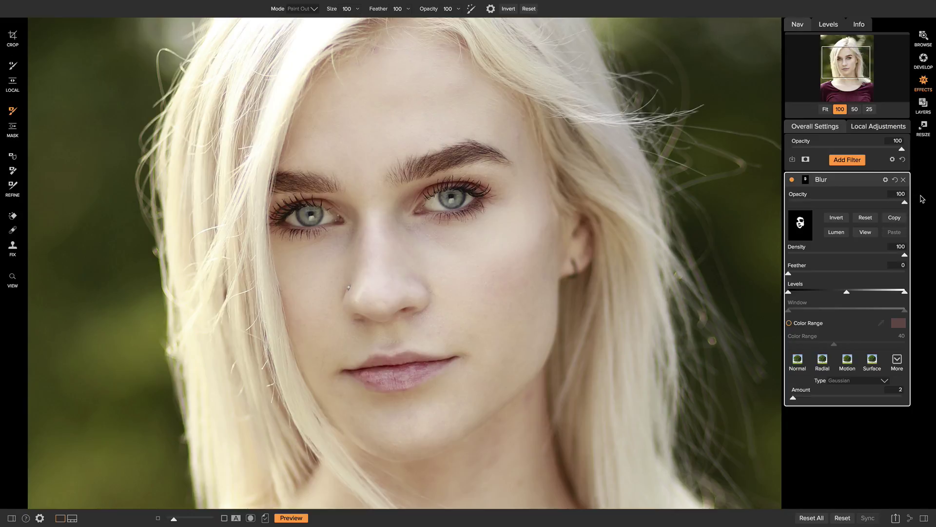